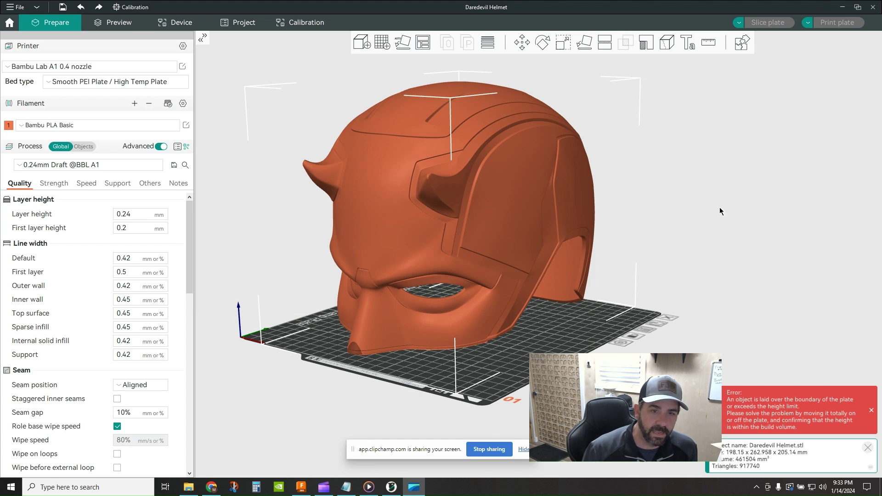
Step: Measure between edges on the two temples, reading 166.001 mm at a 30.044° angle
left_click_drag(830, 299, 602, 323)
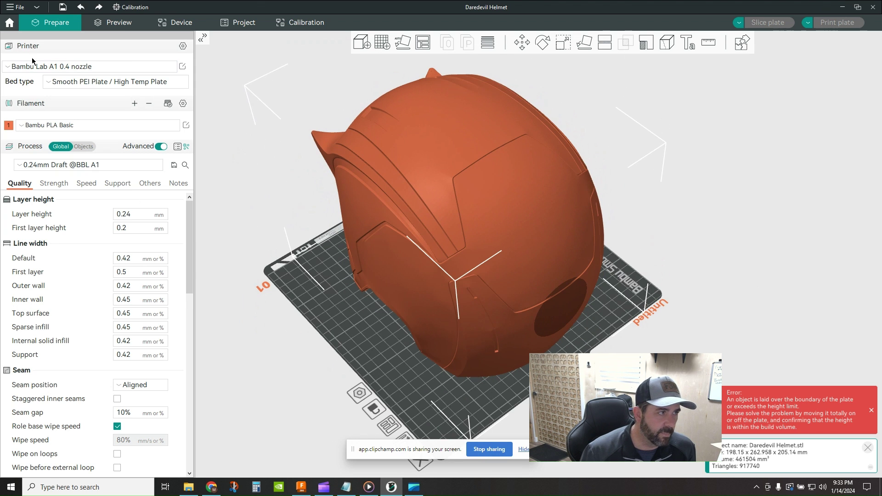
left_click_drag(808, 287, 764, 278)
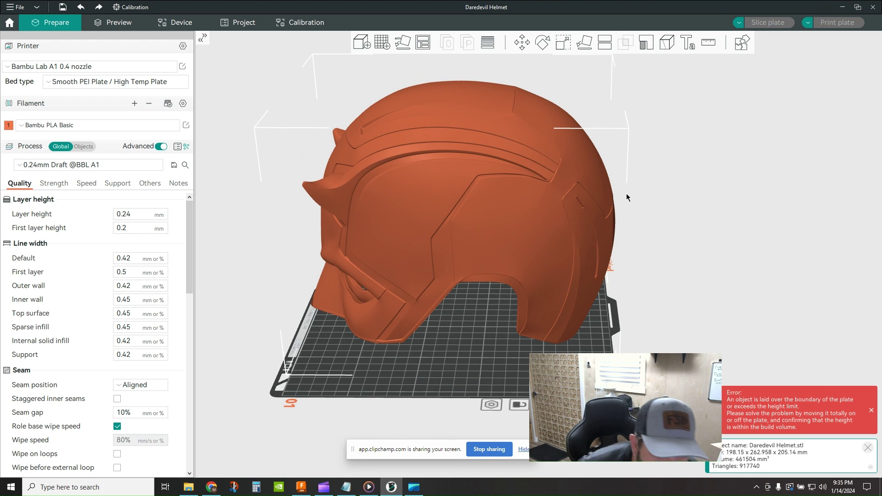
left_click_drag(666, 291, 687, 325)
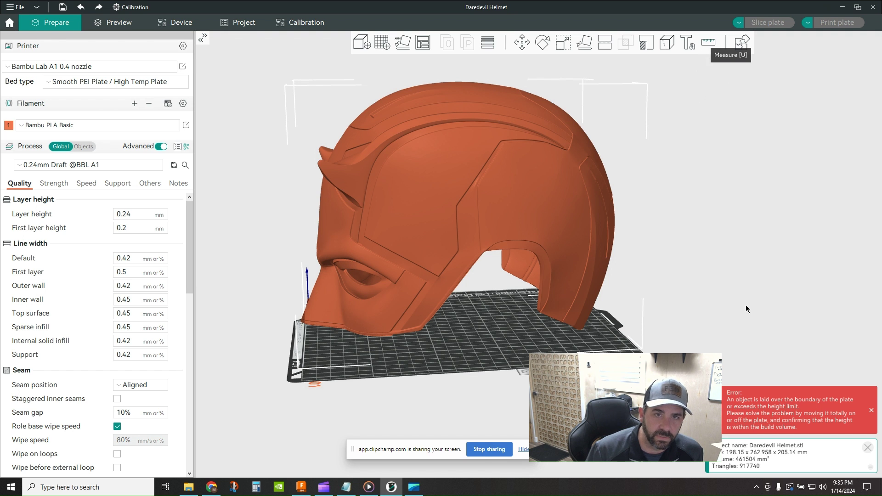
left_click(708, 43)
left_click_drag(783, 294, 695, 300)
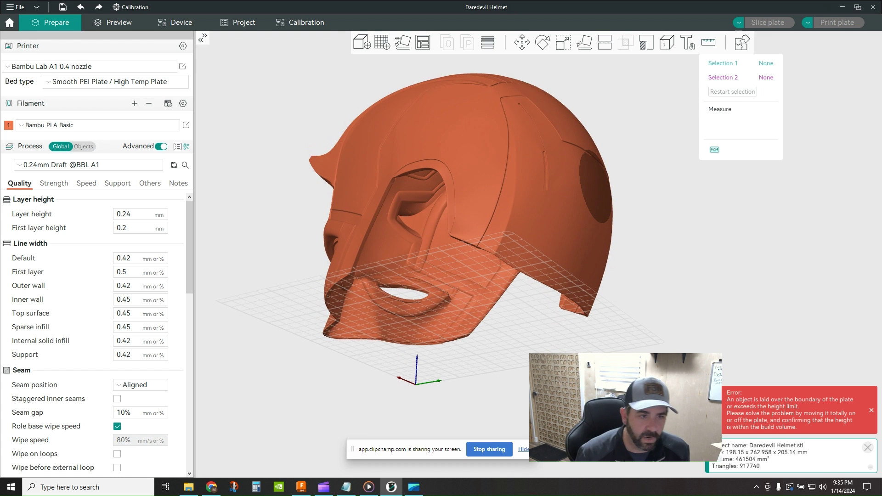
scroll(473, 302, "up", 3)
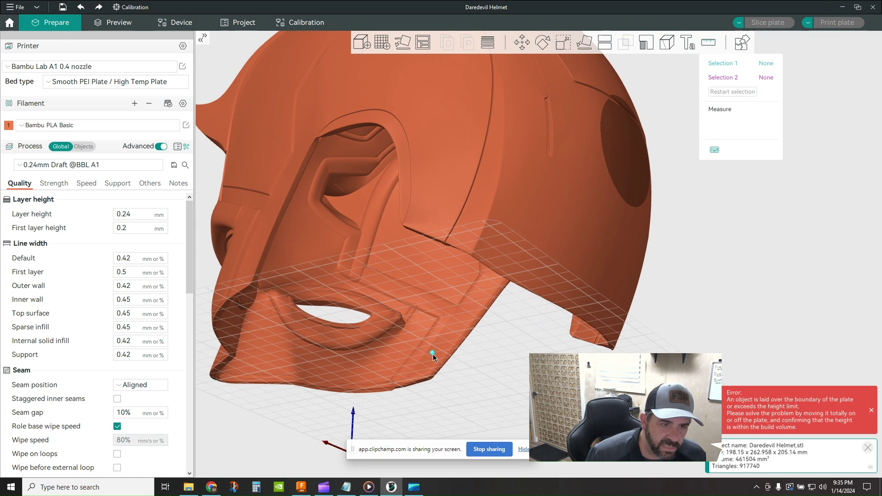
left_click_drag(711, 291, 718, 299)
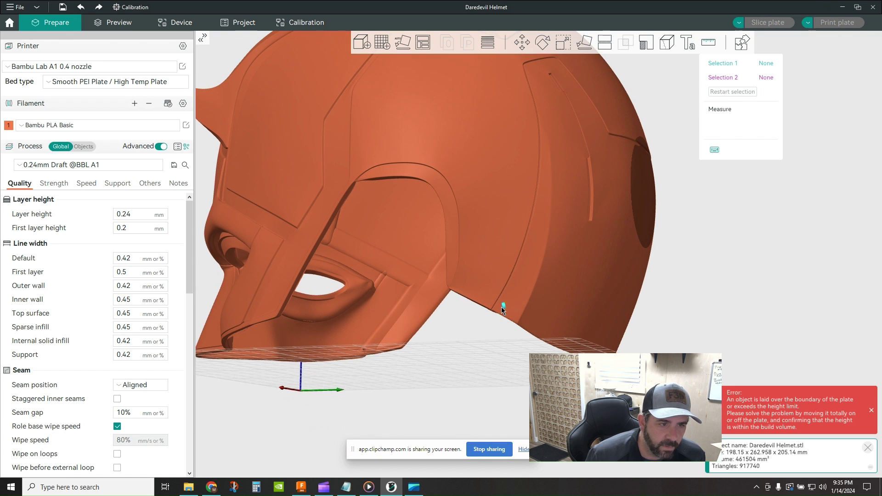
left_click(417, 285)
left_click_drag(742, 294, 661, 296)
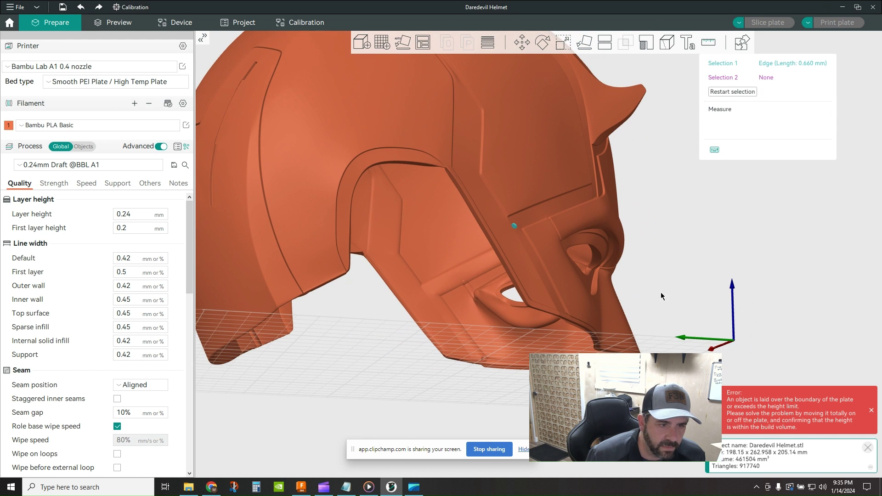
left_click(431, 294)
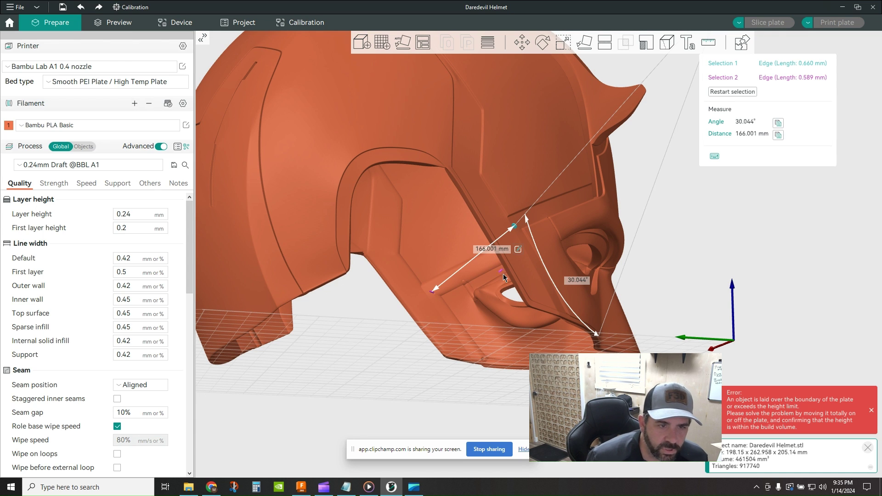
Step: Rescale the helmet so the measured temple distance becomes 145 mm
left_click(518, 251)
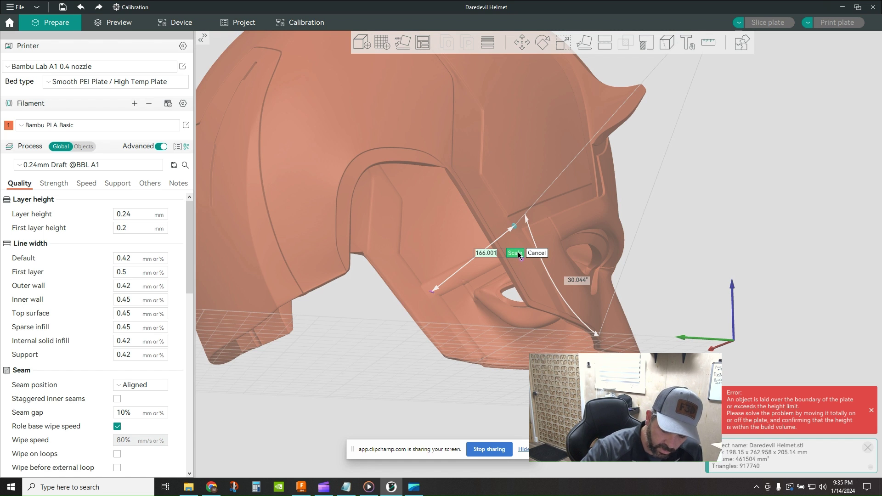
type("145.00")
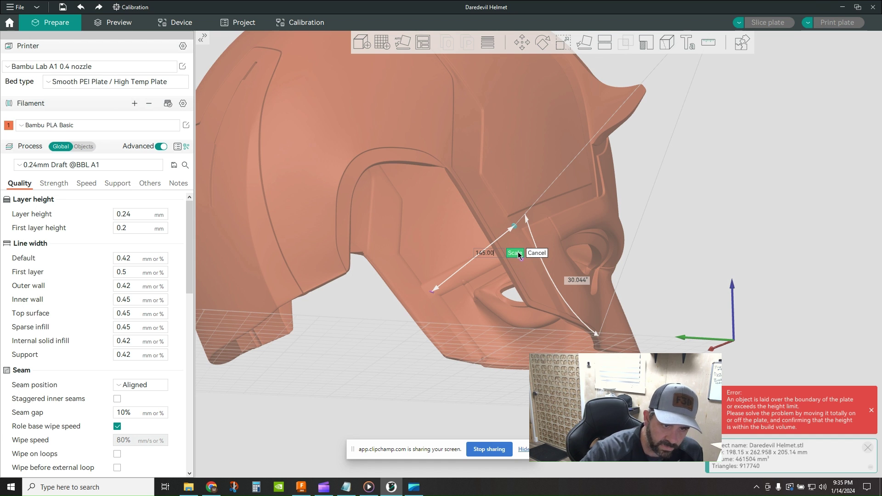
left_click(512, 255)
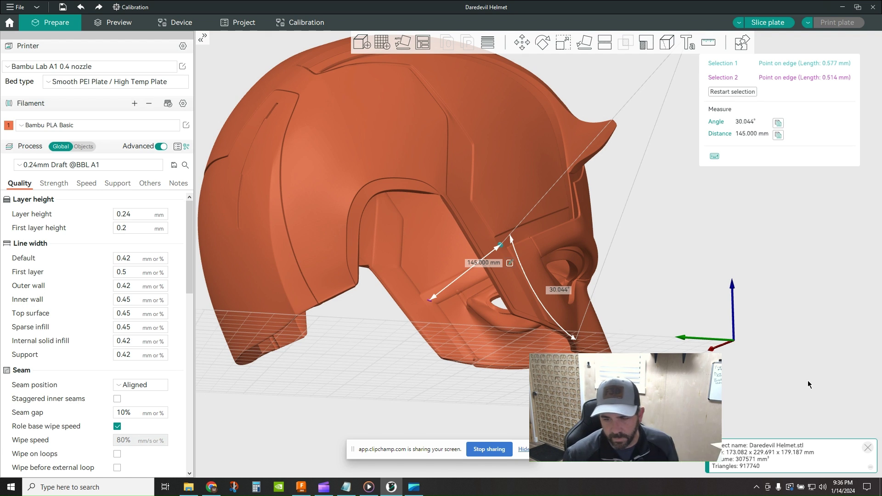
Step: Restart the measurement and measure from the chin edge to the rear lower rim: 208.212 mm at 41.587°
left_click(745, 92)
left_click_drag(459, 229, 321, 230)
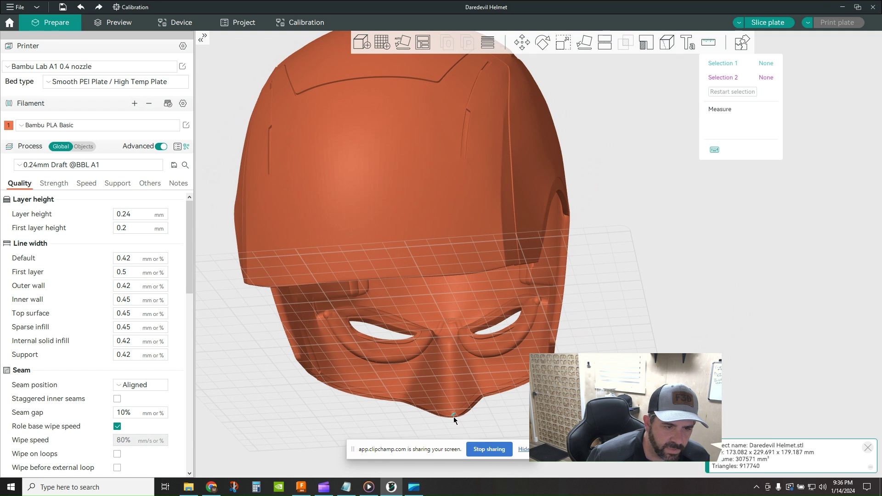
scroll(453, 417, "up", 5)
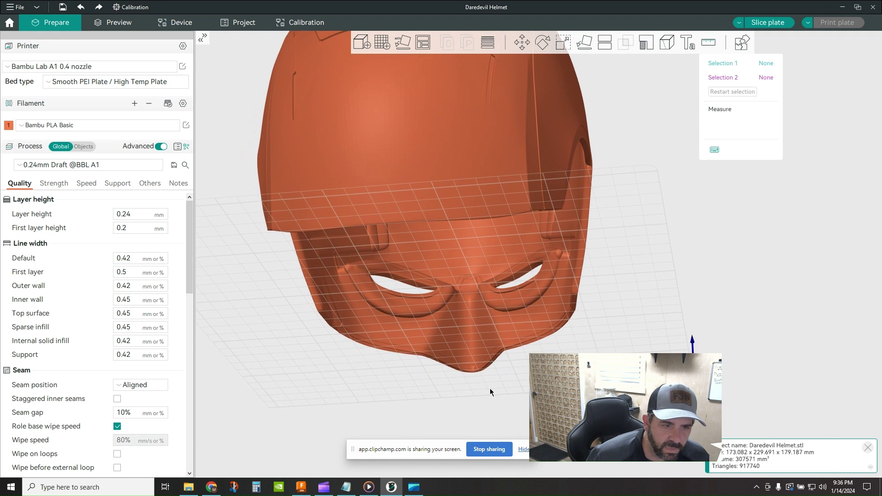
middle_click_drag(767, 324, 798, 178)
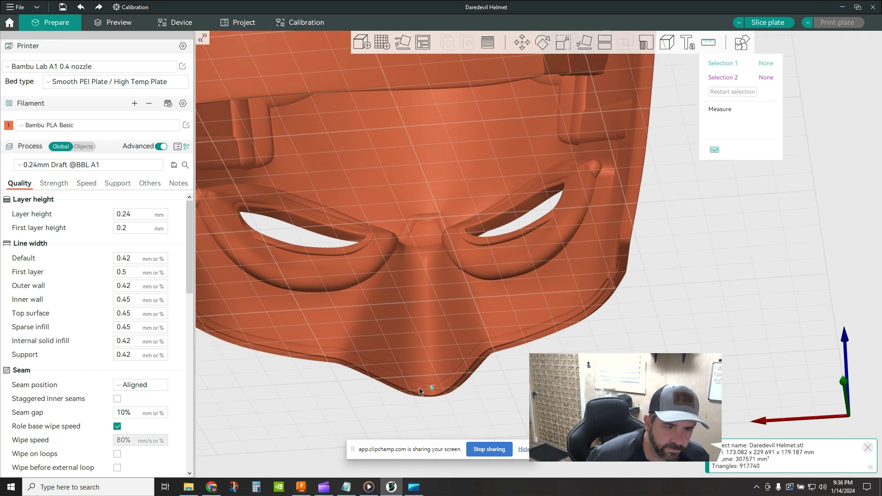
left_click(432, 391)
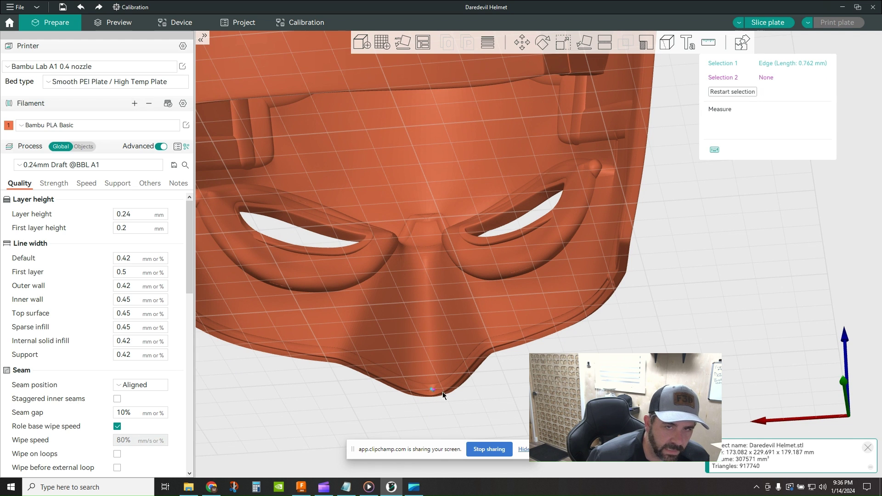
left_click_drag(772, 302, 705, 295)
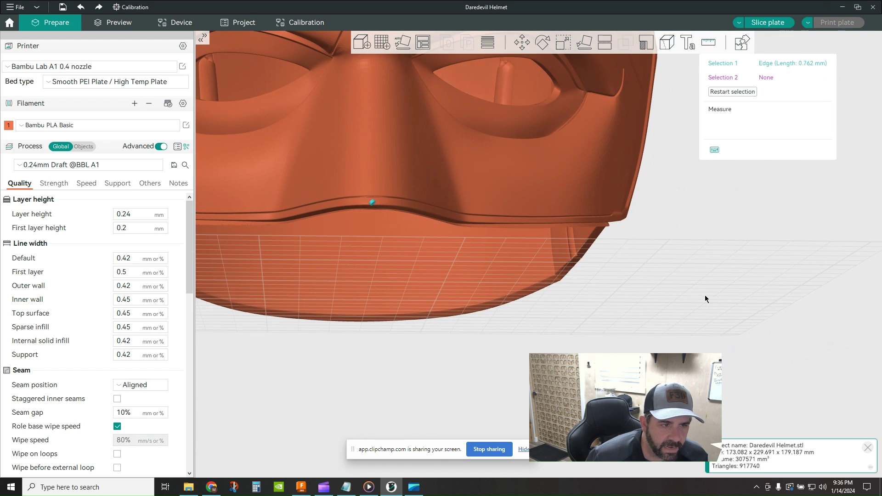
left_click(373, 271)
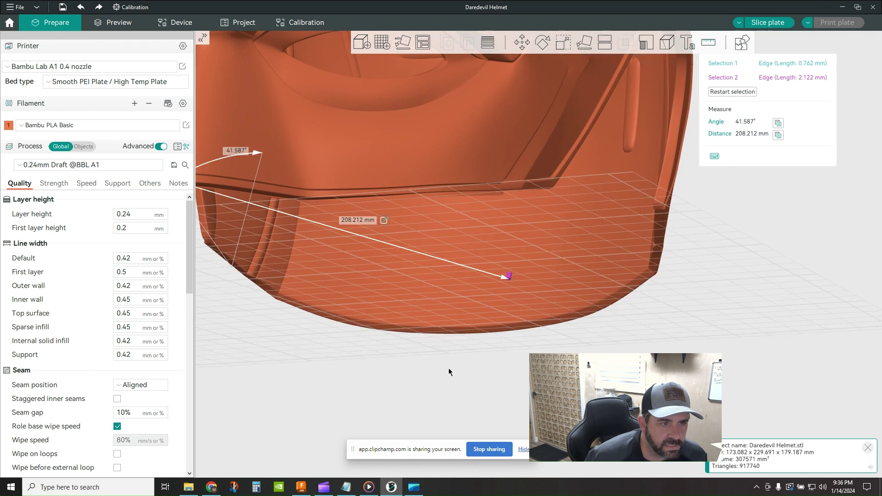
left_click_drag(449, 369, 445, 364)
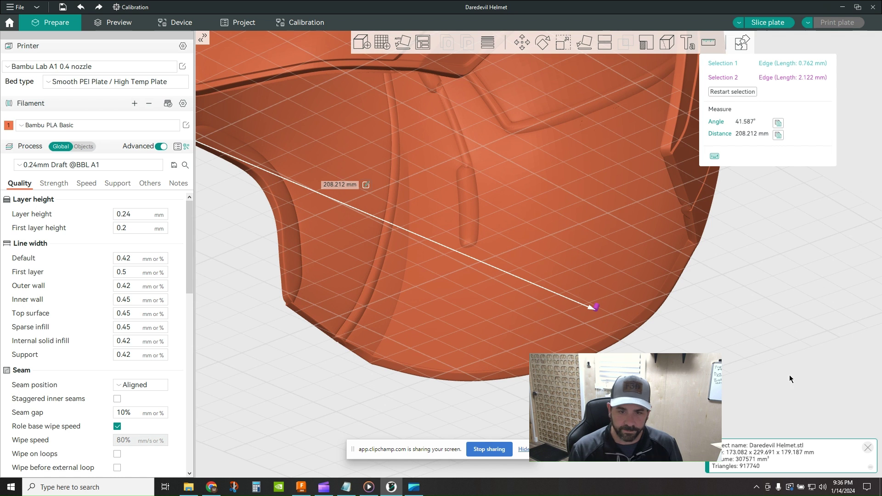
left_click_drag(789, 374, 792, 386)
scroll(792, 387, "down", 5)
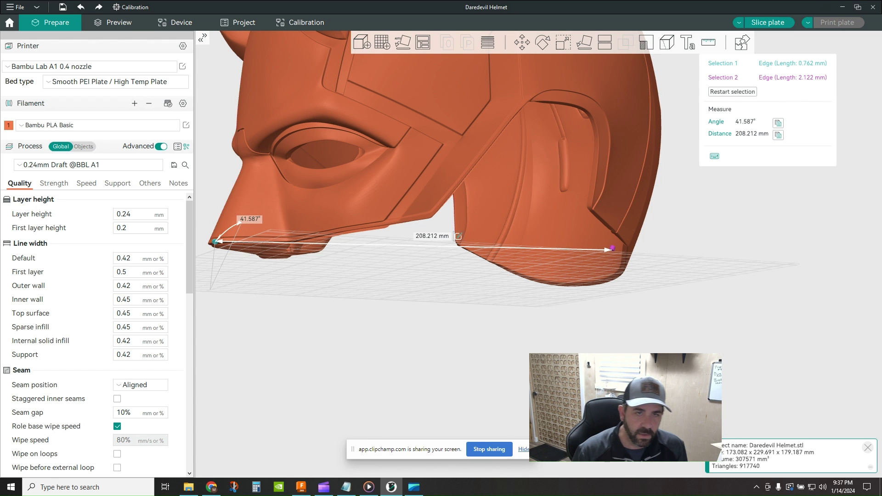
Step: Place a planar cut plane on the helmet at Z 9.17 mm near its base
left_click(604, 43)
scroll(804, 301, "down", 5)
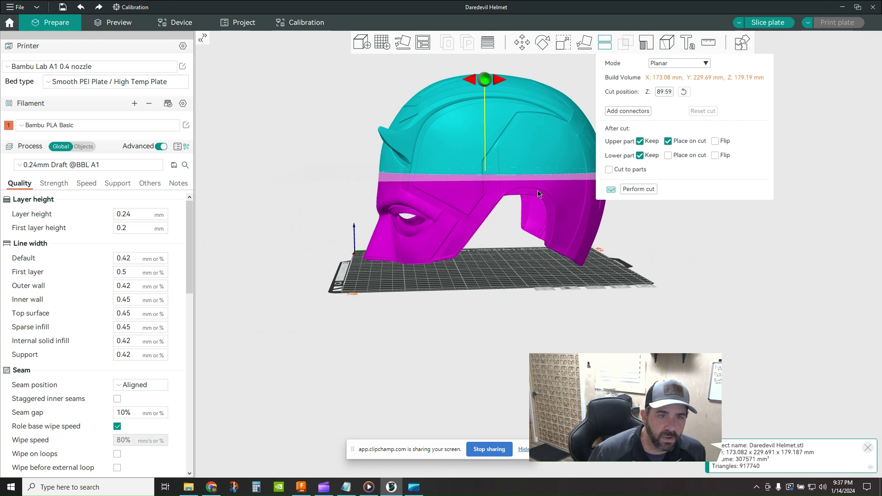
scroll(519, 325, "up", 2)
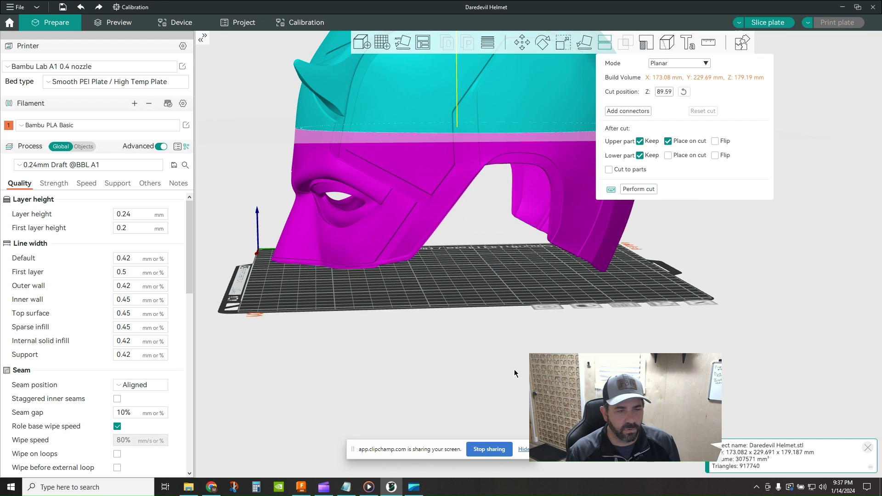
left_click_drag(513, 369, 467, 347)
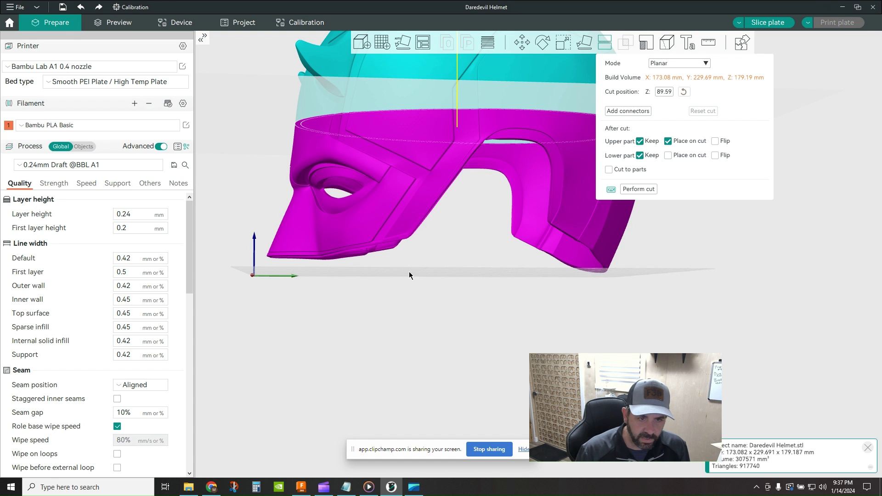
scroll(726, 326, "down", 4)
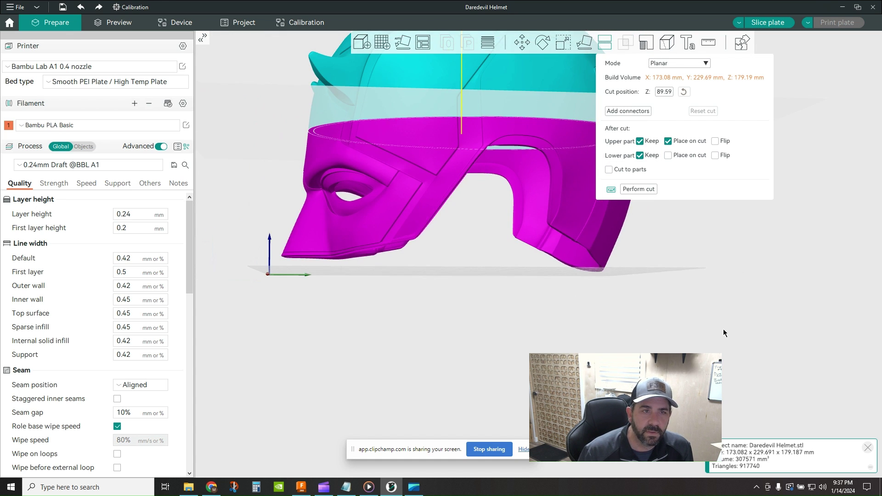
mouse_move(483, 87)
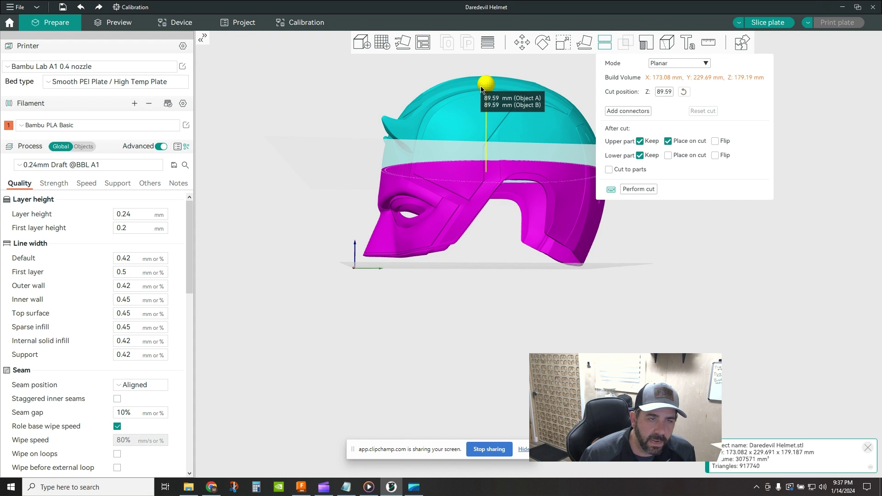
left_click_drag(482, 88, 469, 175)
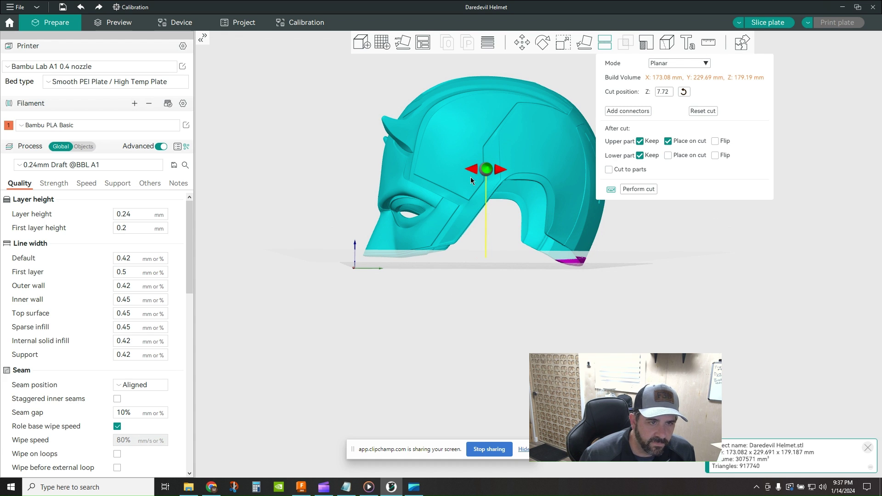
left_click_drag(481, 172, 482, 173)
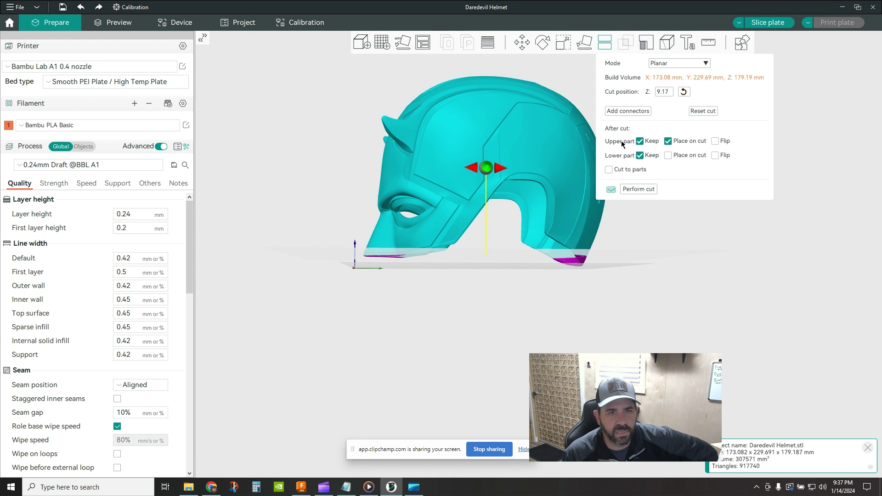
Step: Cut away the bottom sliver, keeping only the upper part, and repair the non-manifold edges
left_click(640, 156)
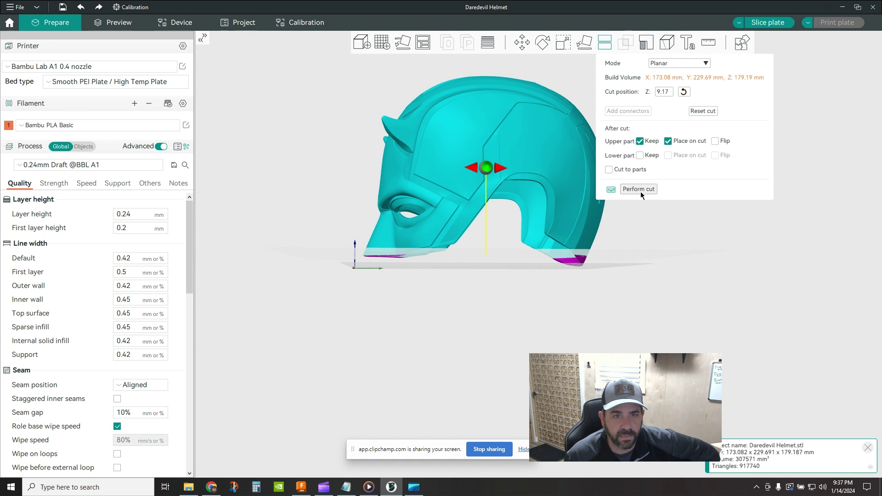
left_click(638, 190)
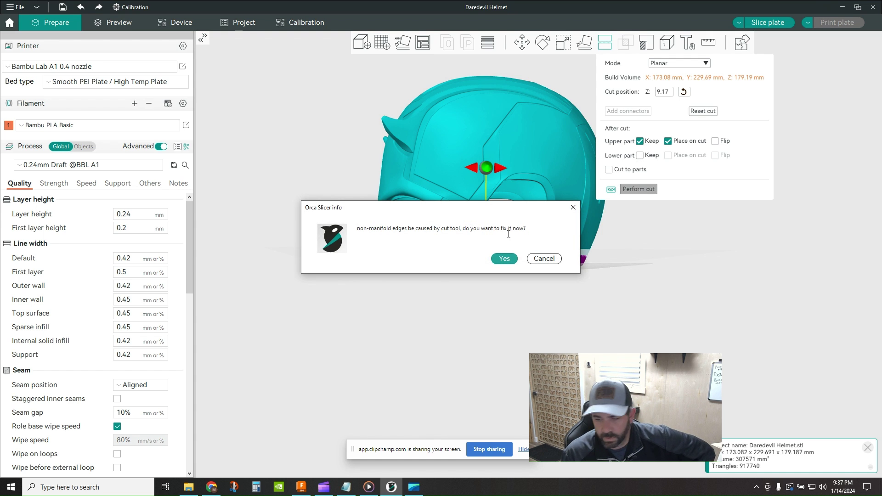
left_click(500, 260)
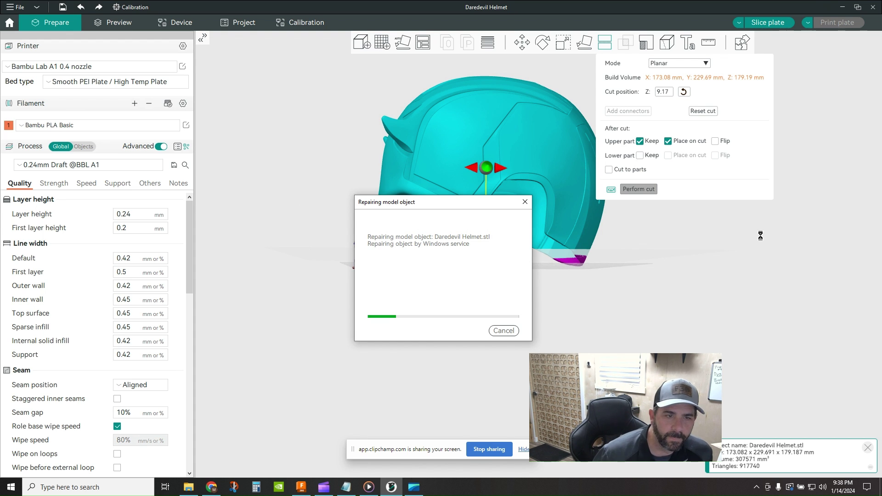
left_click_drag(643, 341, 543, 340)
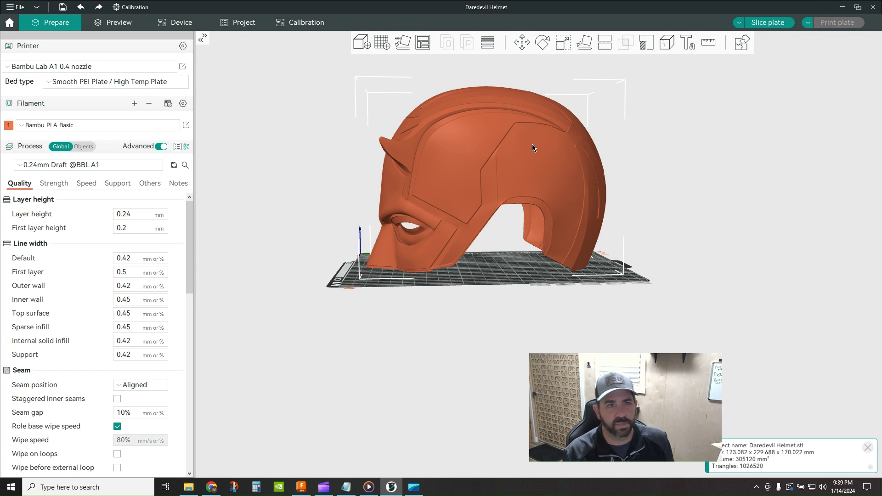
Step: Cut the helmet at Z 67.81 mm, keeping only the lower part
left_click(604, 42)
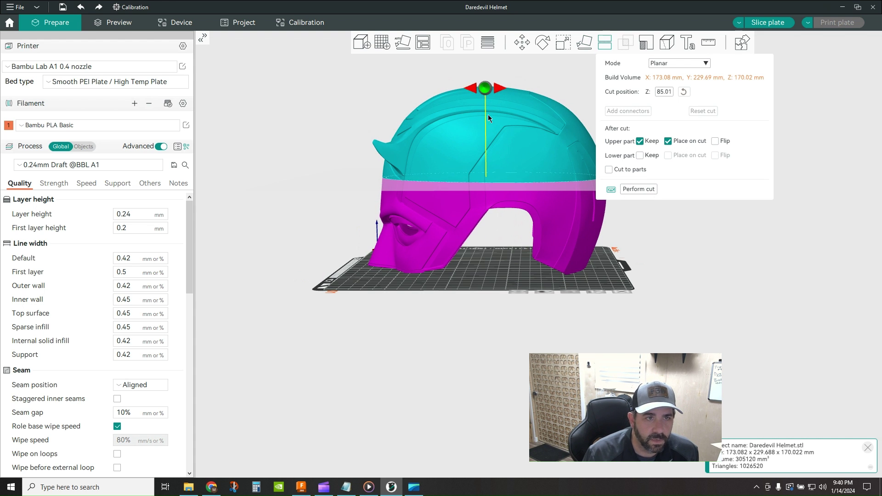
mouse_move(478, 94)
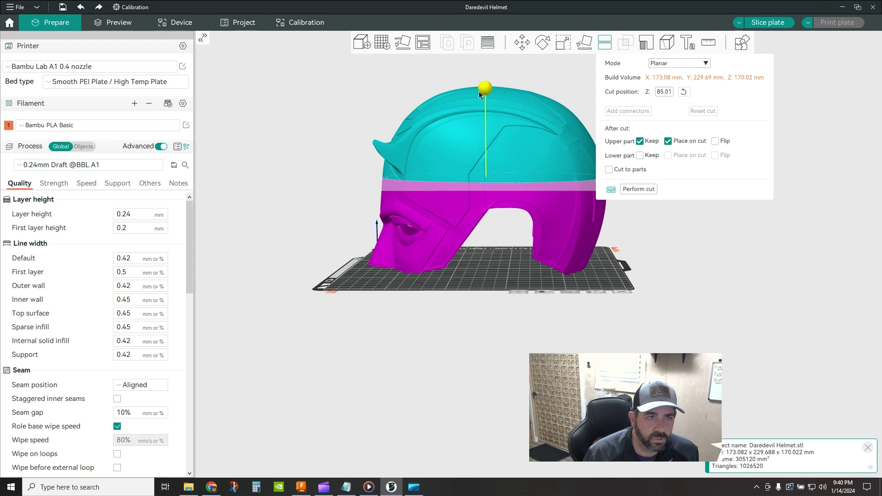
left_click_drag(481, 96, 482, 114)
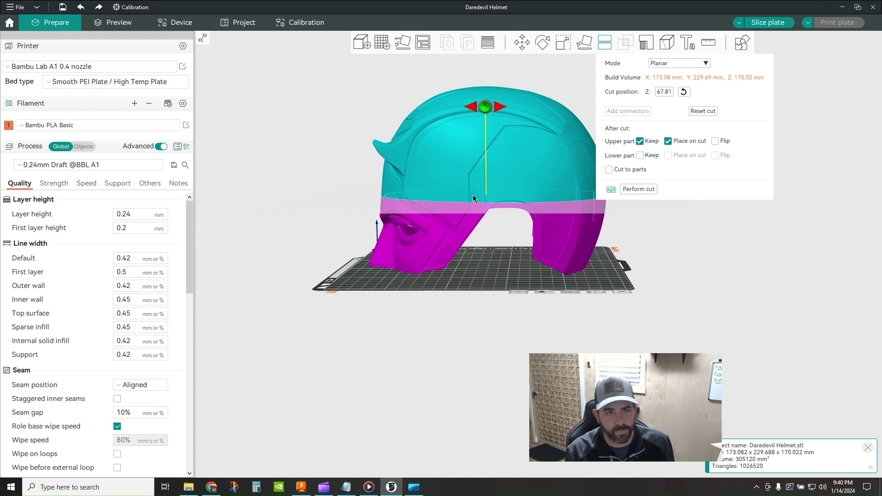
left_click(639, 142)
left_click(640, 156)
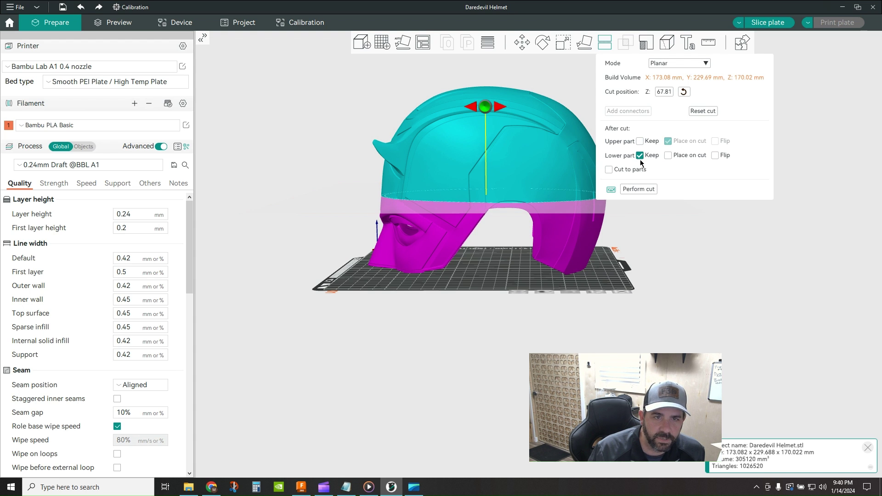
left_click(638, 189)
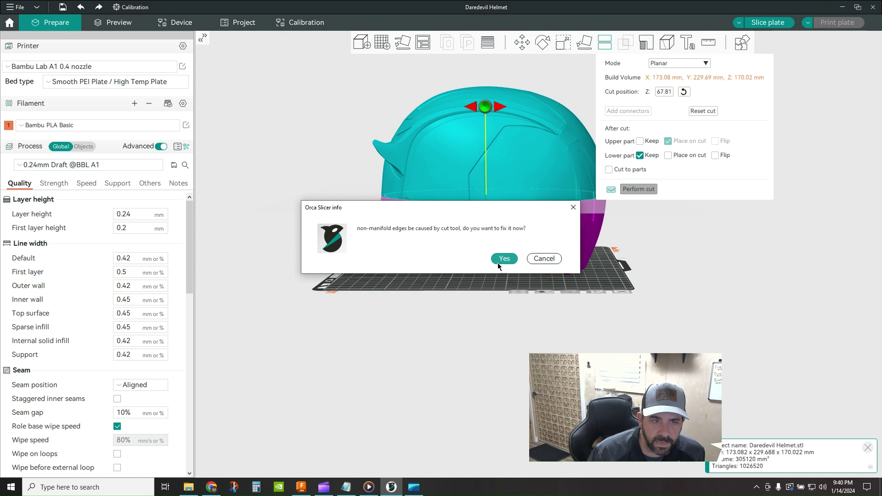
Step: Accept the non-manifold repair, leaving a 67.814 mm tall lower band
left_click(502, 258)
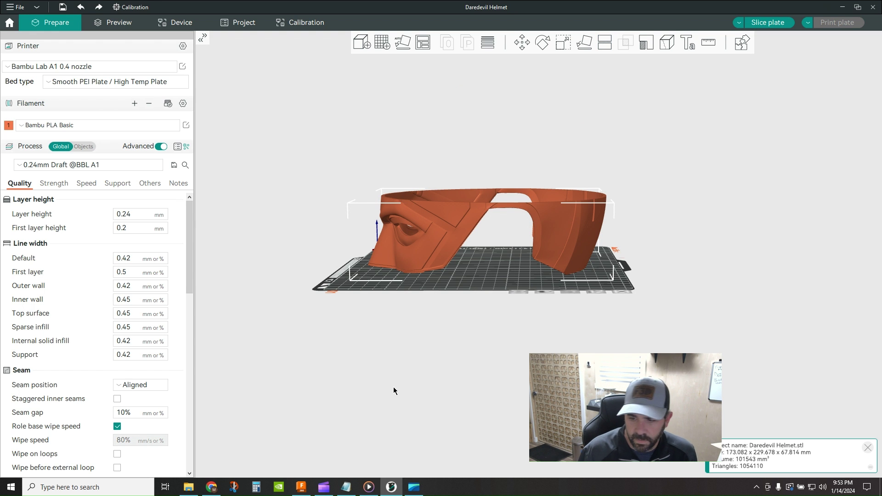
left_click_drag(386, 334, 417, 349)
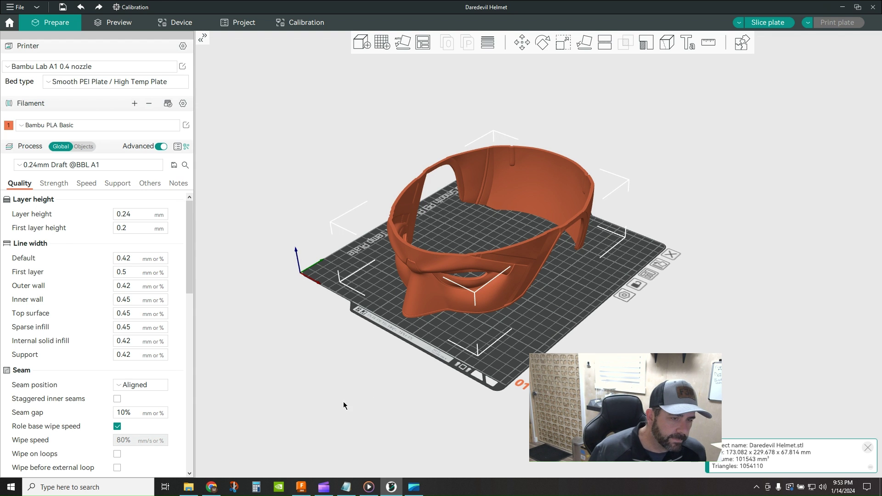
left_click(369, 492)
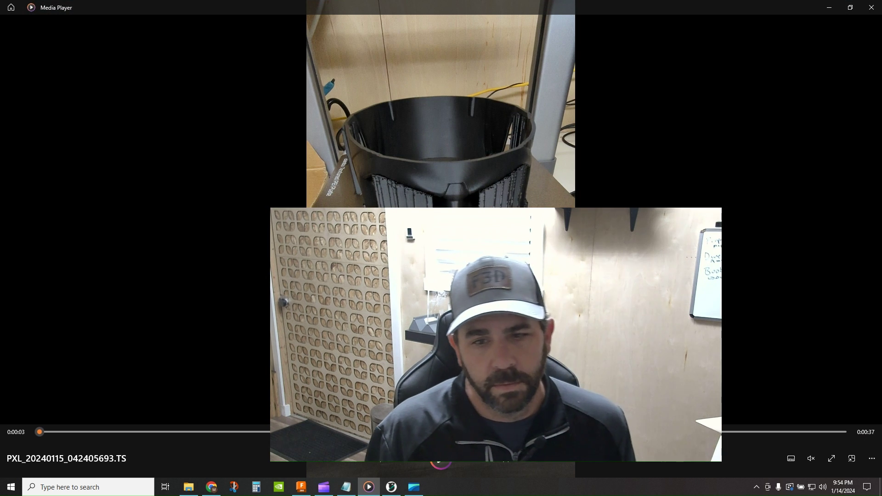
left_click(445, 461)
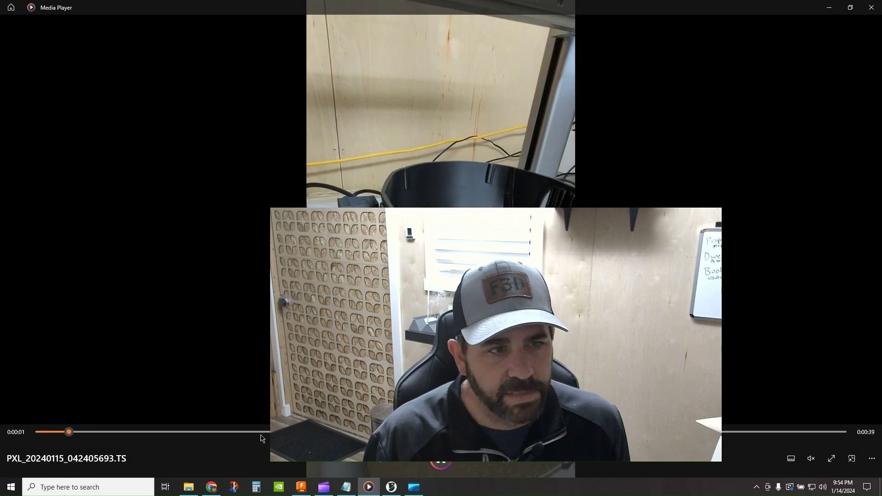